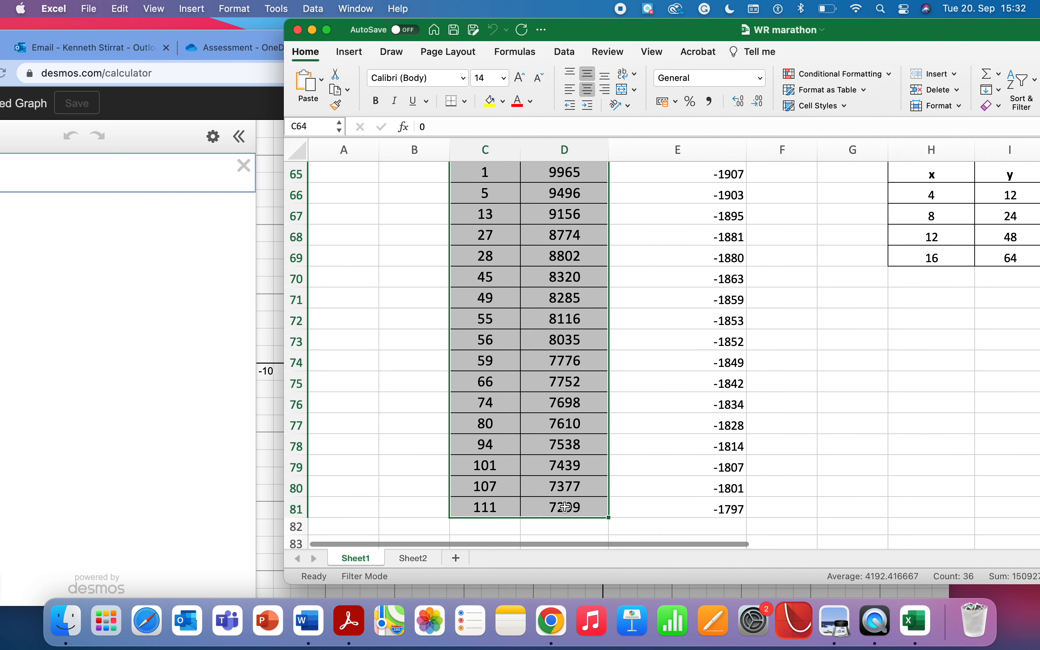
# Copy the years-since-1908 and time-in-seconds data (C64:D81) and paste it into the first expression line of the Desmos graphing calculator
pyautogui.press('super+c')
pyautogui.scroll(5, 566, 509)
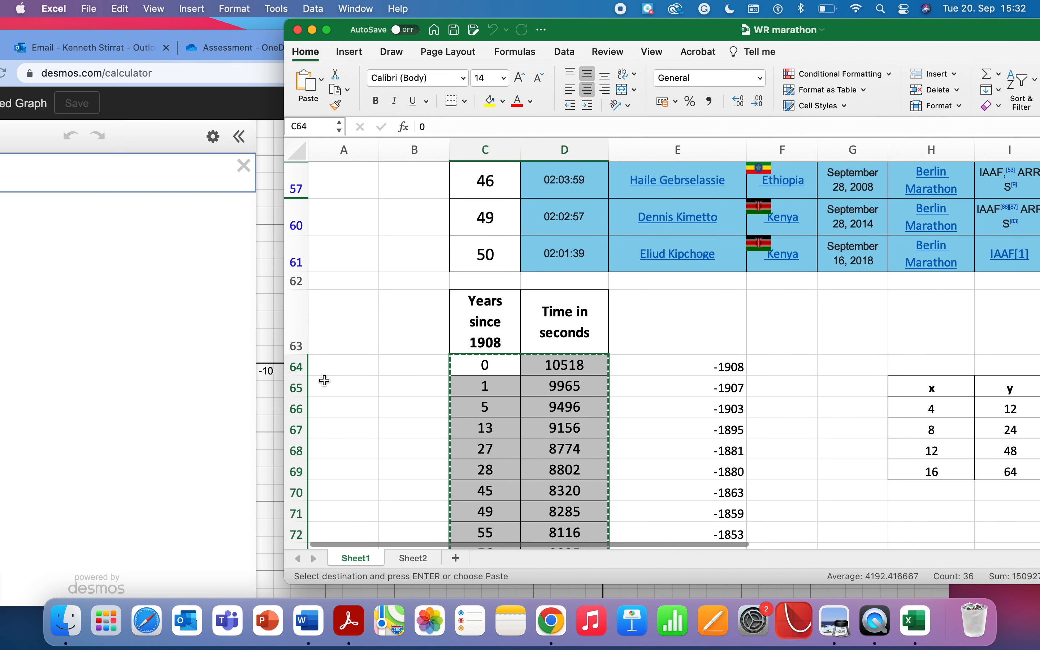
pyautogui.click(212, 377)
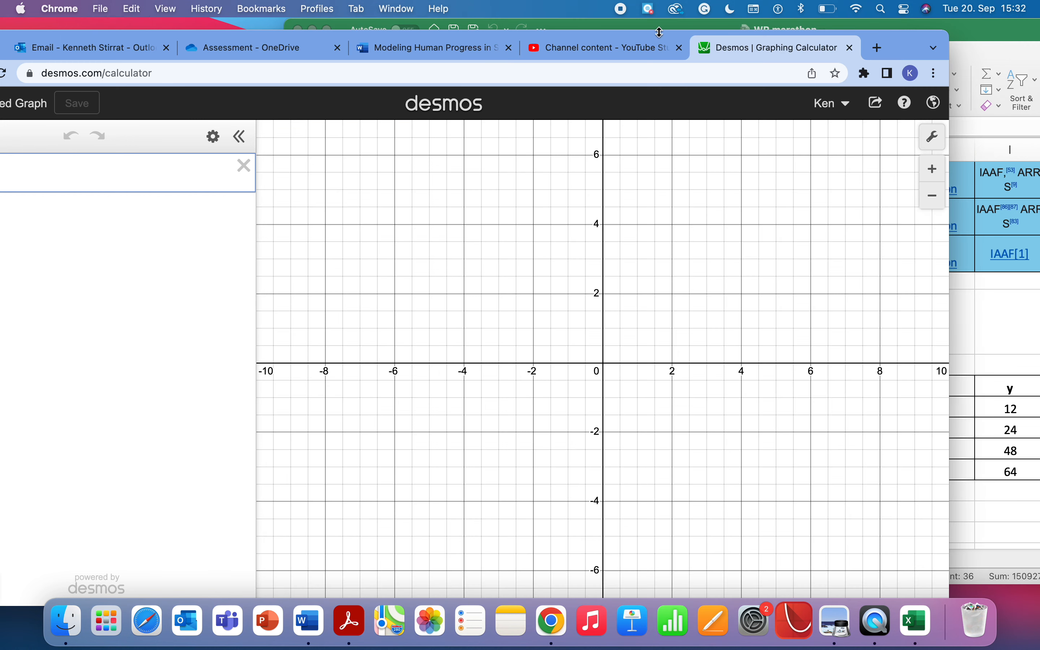
pyautogui.moveTo(900, 49); pyautogui.dragTo(1031, 37)
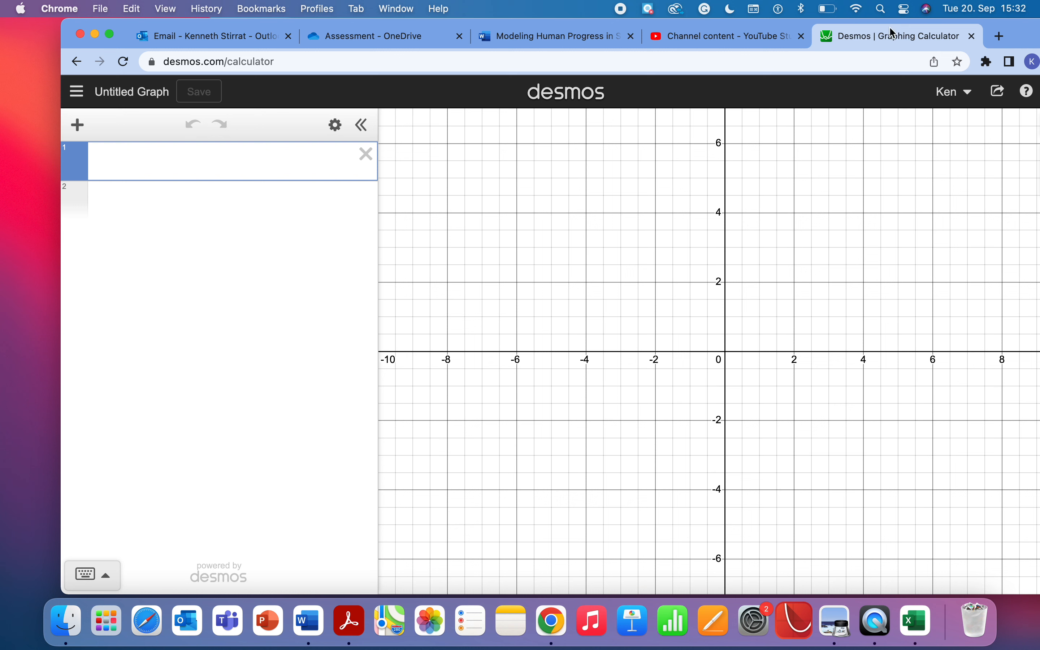
pyautogui.click(116, 196)
pyautogui.click(115, 162)
pyautogui.press('super+v')
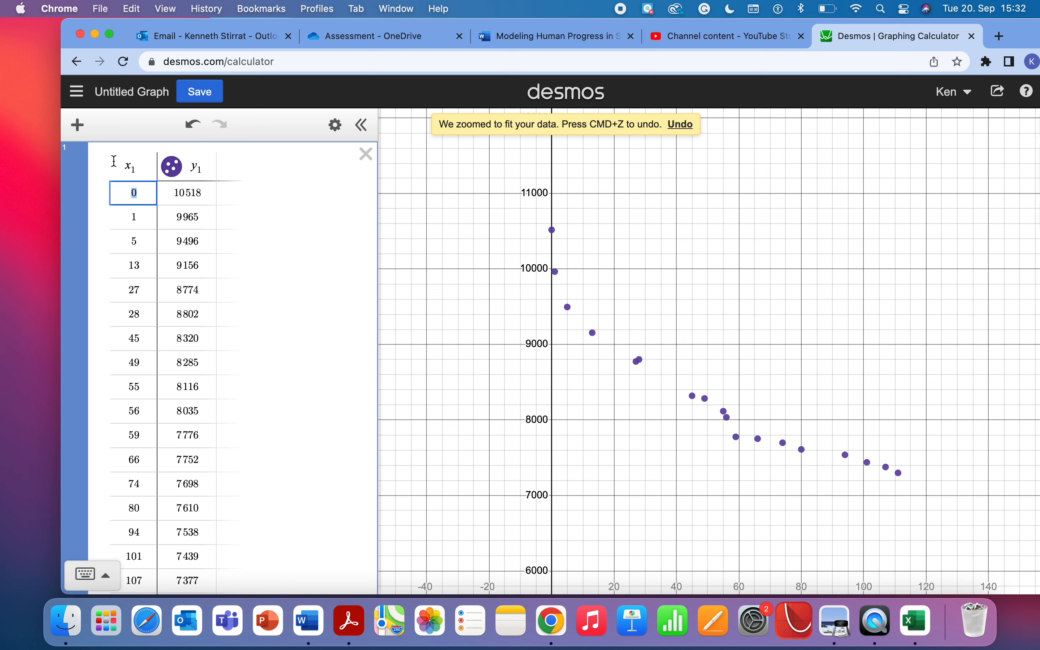
# Inspect the coordinates of the first two plotted points, at x = 0 and x = 1
pyautogui.moveTo(642, 271)
pyautogui.mouseDown()
pyautogui.moveTo(615, 239)
pyautogui.moveTo(649, 259)
pyautogui.mouseUp()
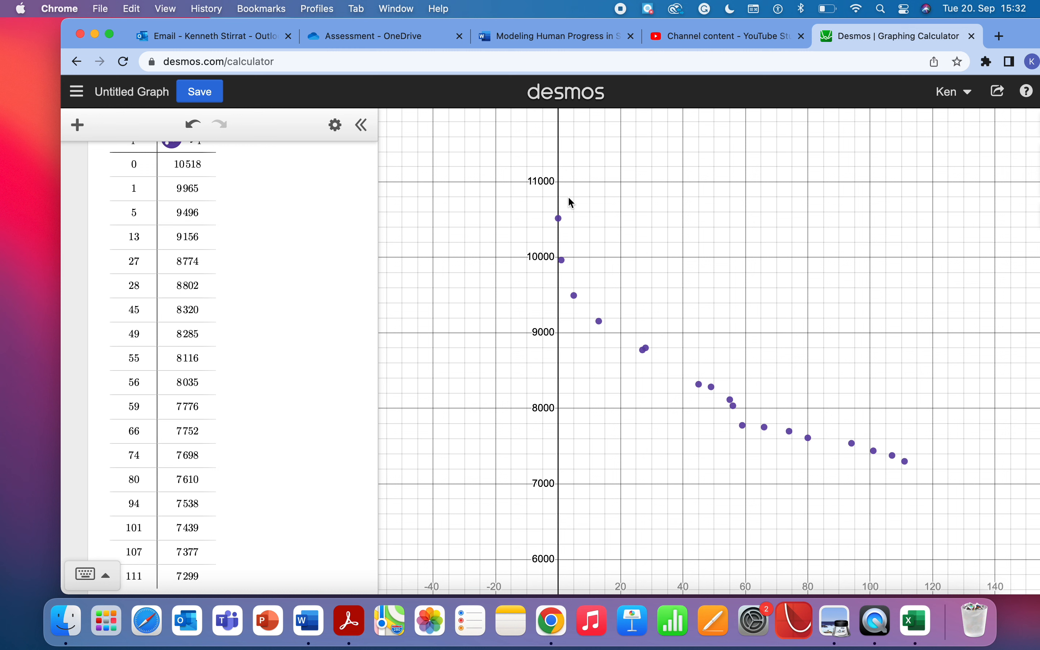
pyautogui.moveTo(559, 223)
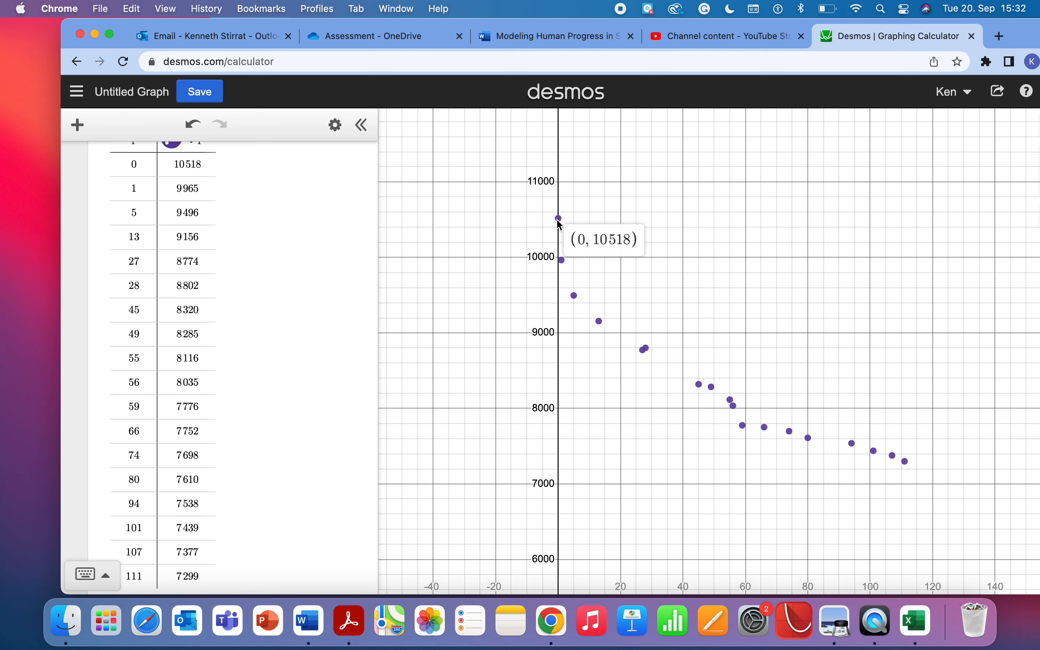
pyautogui.click(563, 261)
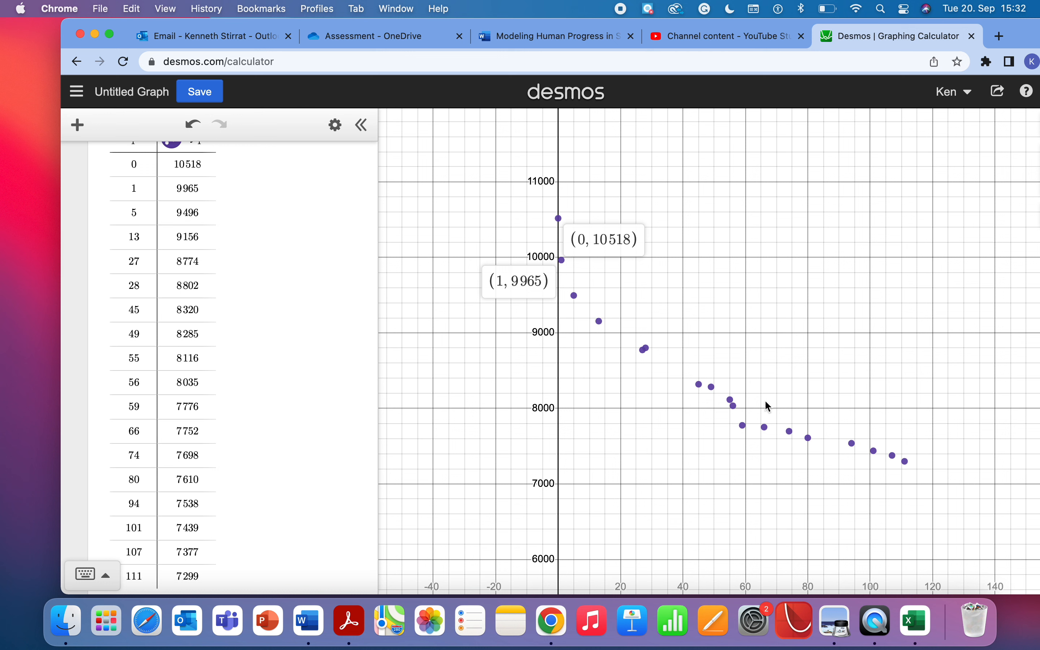
pyautogui.click(563, 260)
pyautogui.click(558, 218)
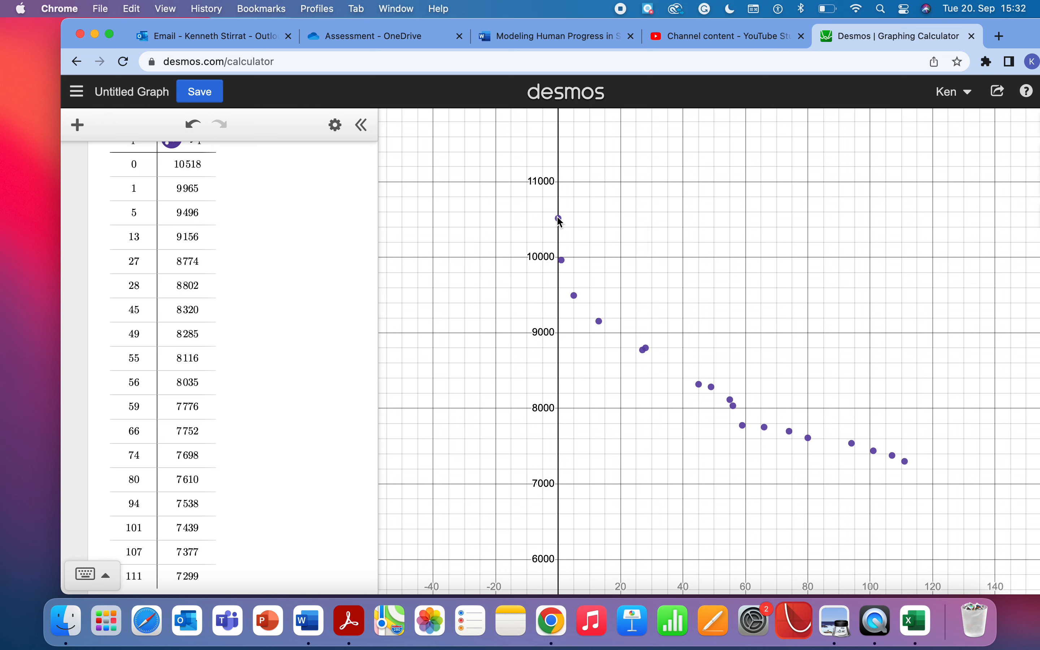
pyautogui.click(562, 260)
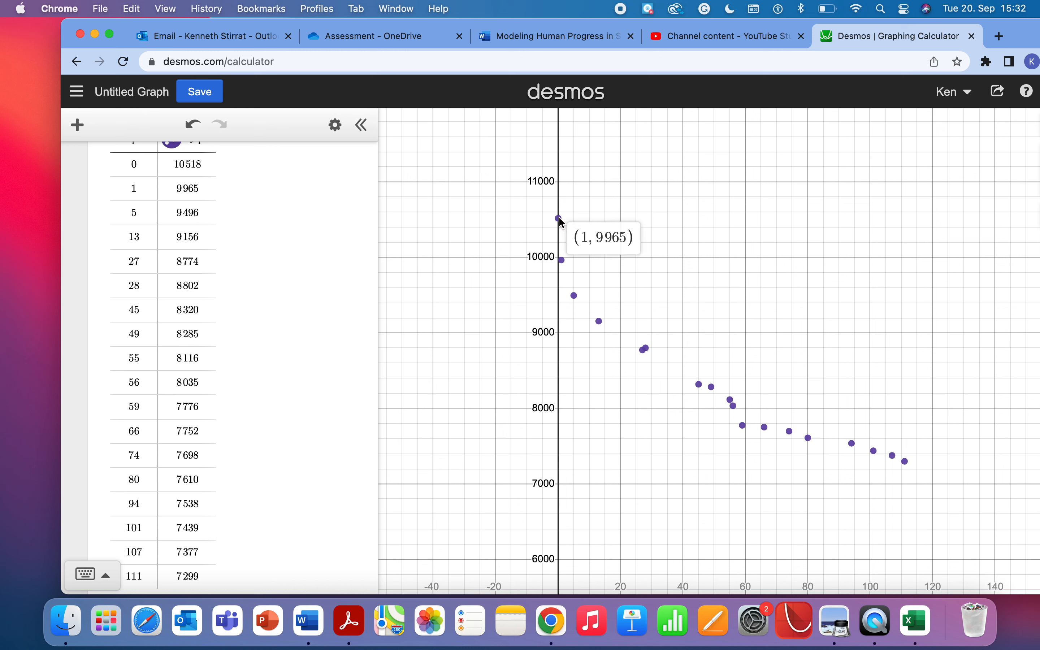
pyautogui.click(558, 218)
# Delete the first two data rows, x = 0 and x = 1, from the table
pyautogui.click(206, 189)
pyautogui.press('BackSpace')
pyautogui.press('BackSpace')
pyautogui.press('BackSpace')
pyautogui.press('BackSpace')
pyautogui.press('BackSpace')
pyautogui.press('BackSpace')
pyautogui.press('BackSpace')
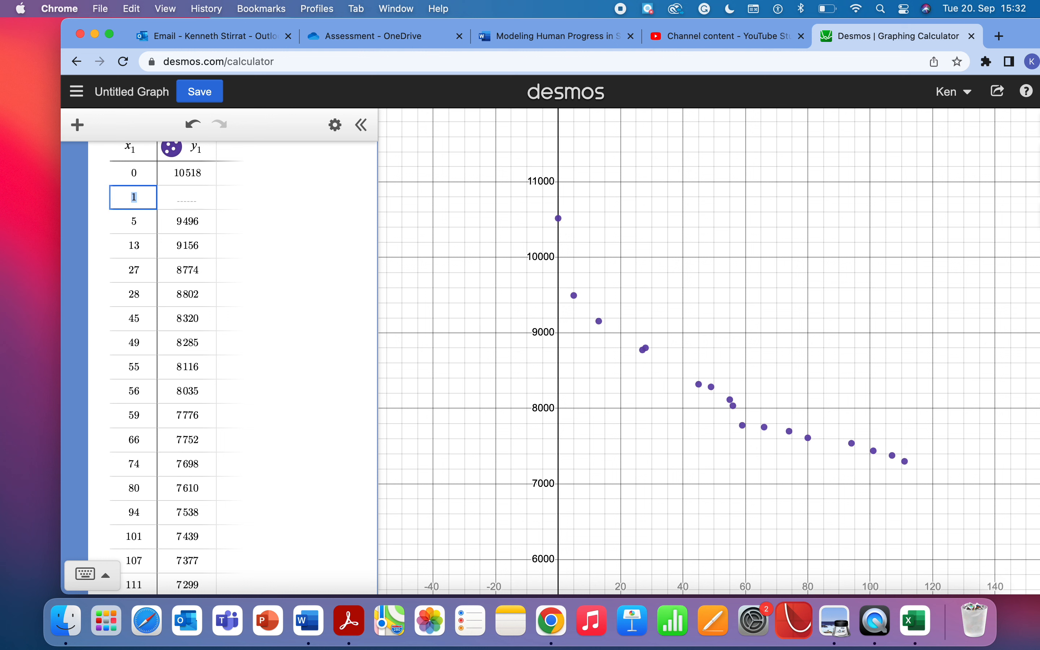
pyautogui.press('BackSpace')
pyautogui.press('BackSpace')
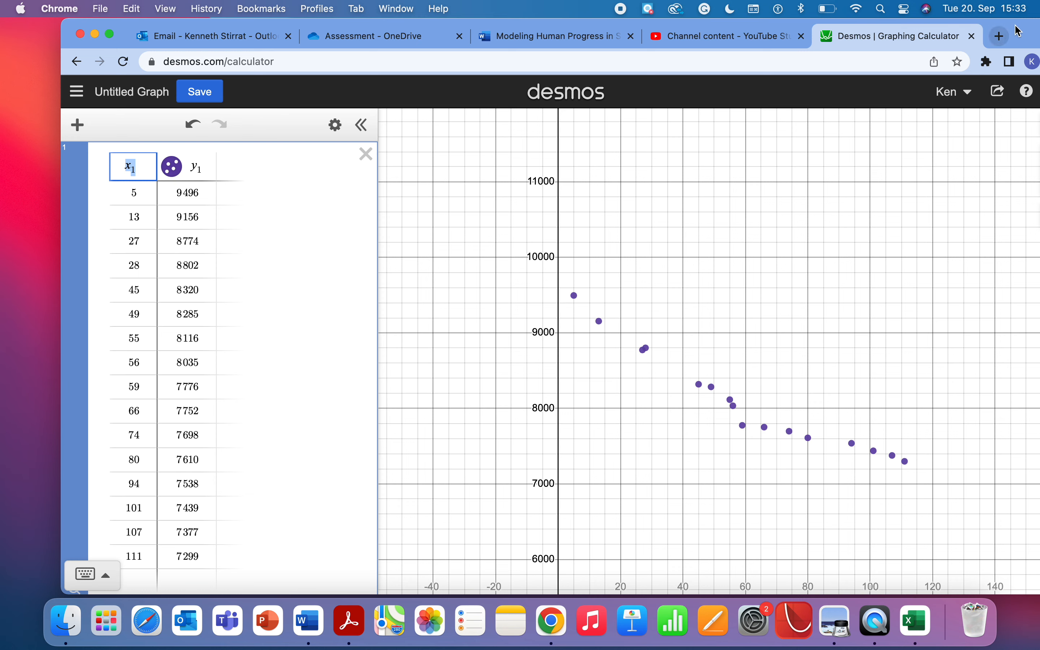
# Switch to the WR marathon workbook in Excel and review the world record table with its dates and times in seconds
pyautogui.moveTo(1018, 31); pyautogui.dragTo(799, 316)
pyautogui.moveTo(560, 38); pyautogui.dragTo(361, 38)
pyautogui.scroll(-1, 488, 379)
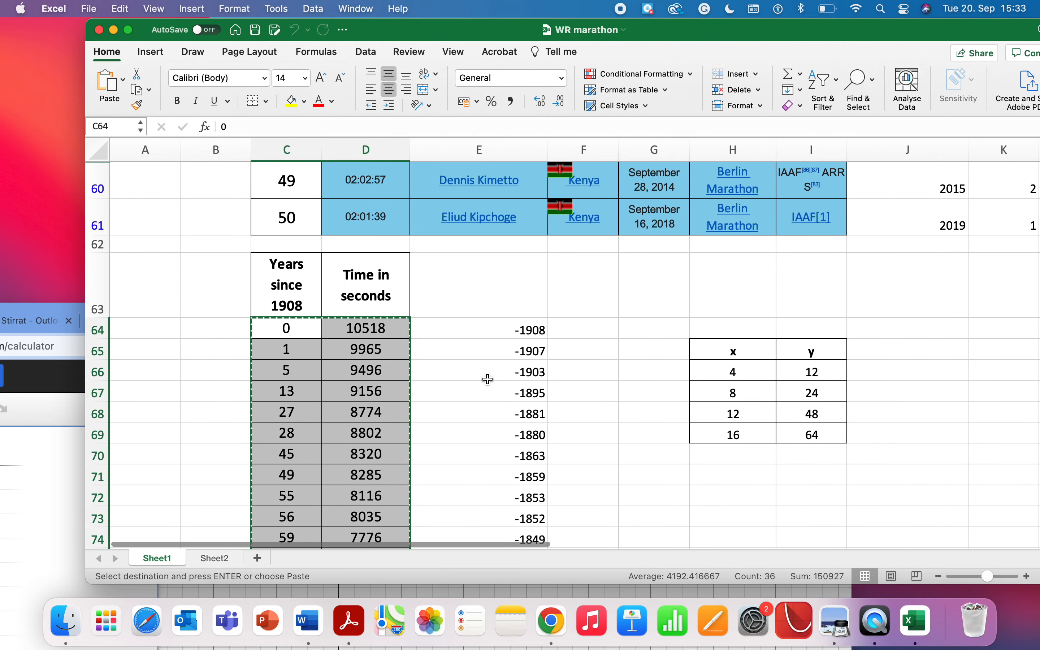
pyautogui.scroll(20, 488, 379)
pyautogui.scroll(2, 488, 379)
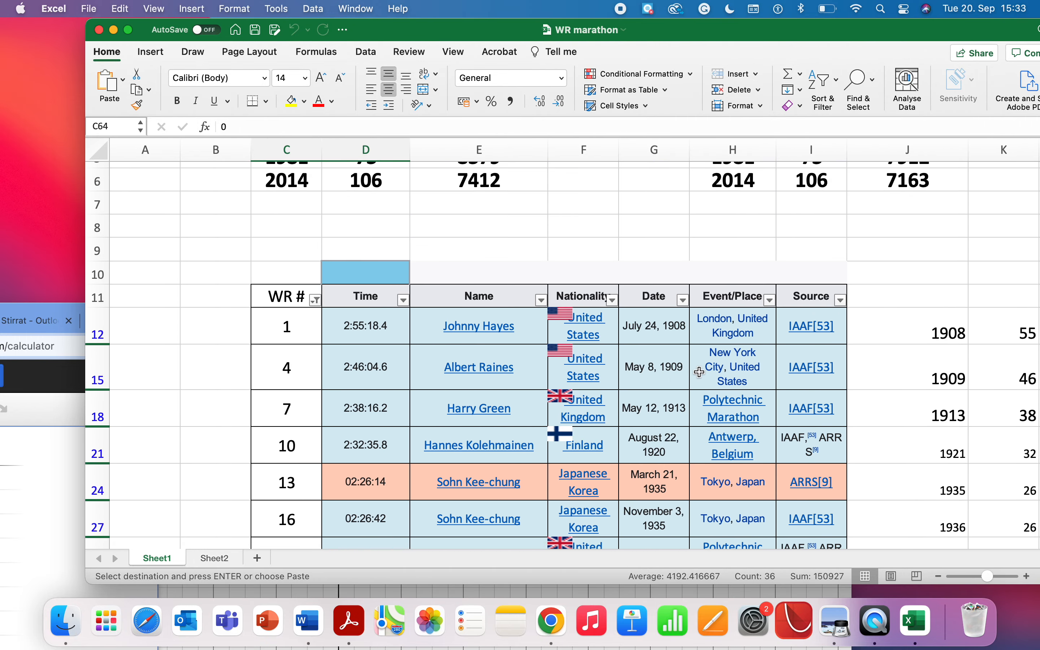
pyautogui.hscroll(5, 699, 373)
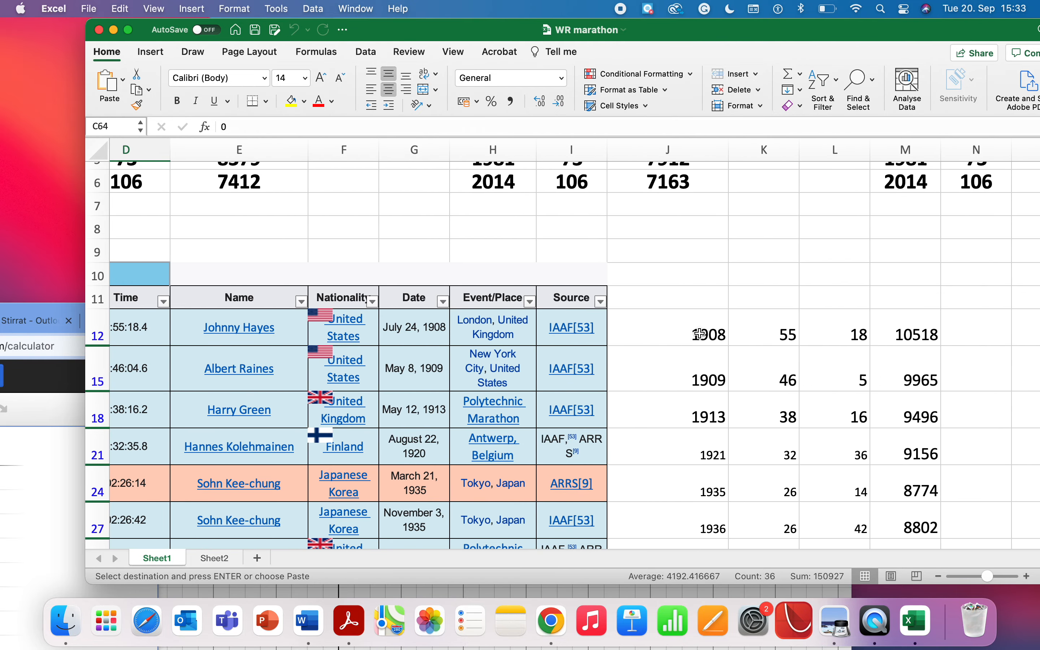
pyautogui.hscroll(-5, 700, 334)
pyautogui.scroll(-15, 700, 334)
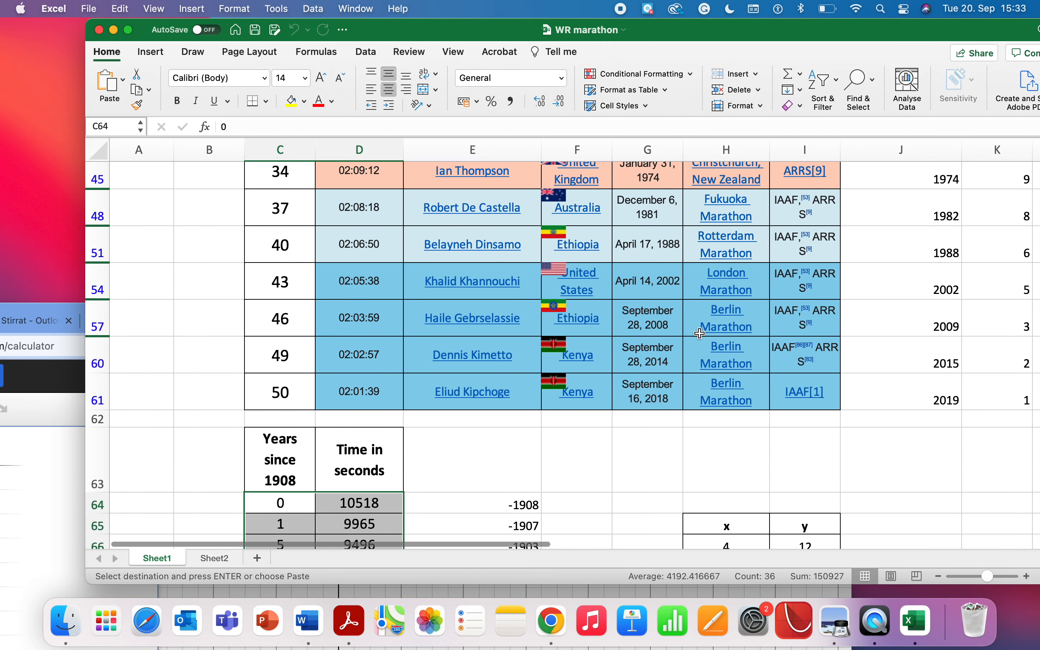
# Check the first two rows of the years-since-1908 and time-in-seconds table
pyautogui.click(258, 224)
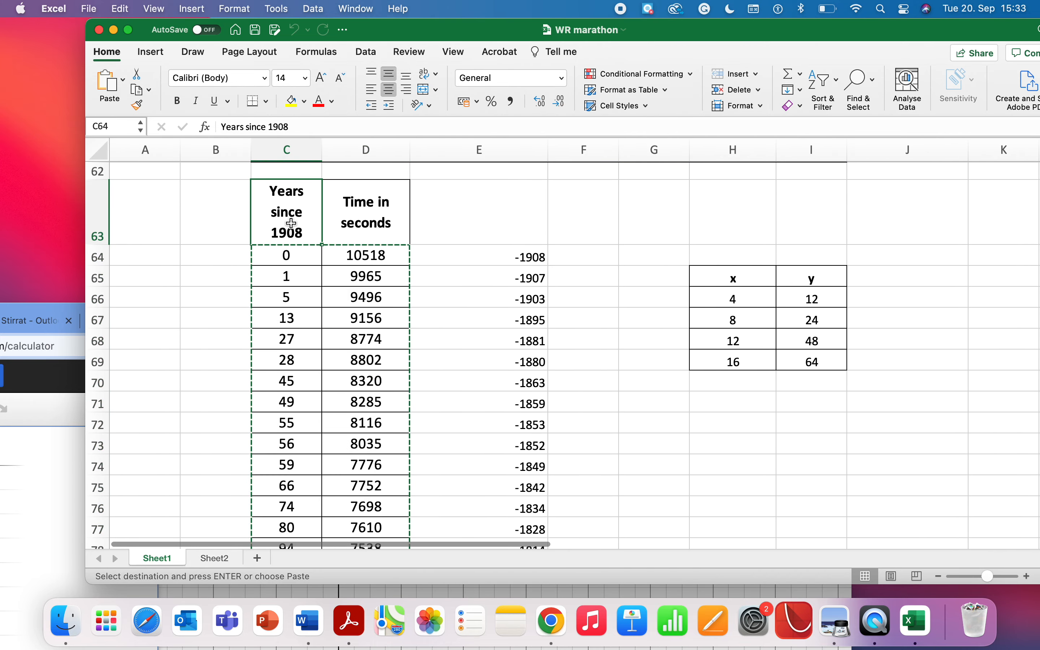
pyautogui.click(294, 257)
pyautogui.click(333, 256)
pyautogui.click(319, 270)
pyautogui.click(349, 271)
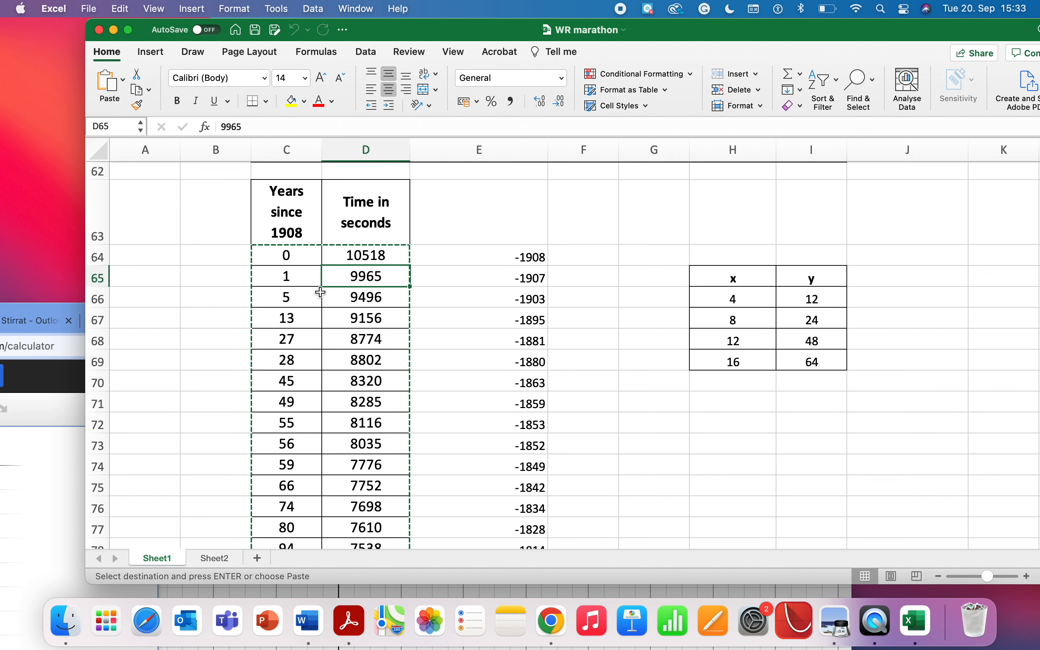
# Switch back to Desmos in Chrome and make the browser window full screen
pyautogui.click(74, 463)
pyautogui.doubleClick(809, 321)
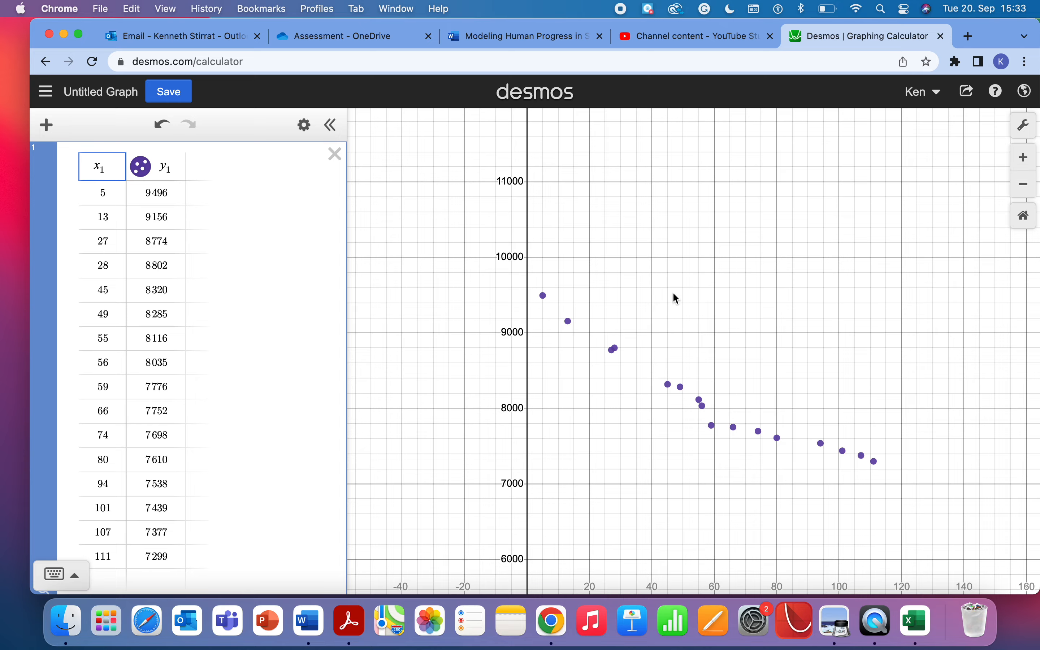
pyautogui.click(79, 34)
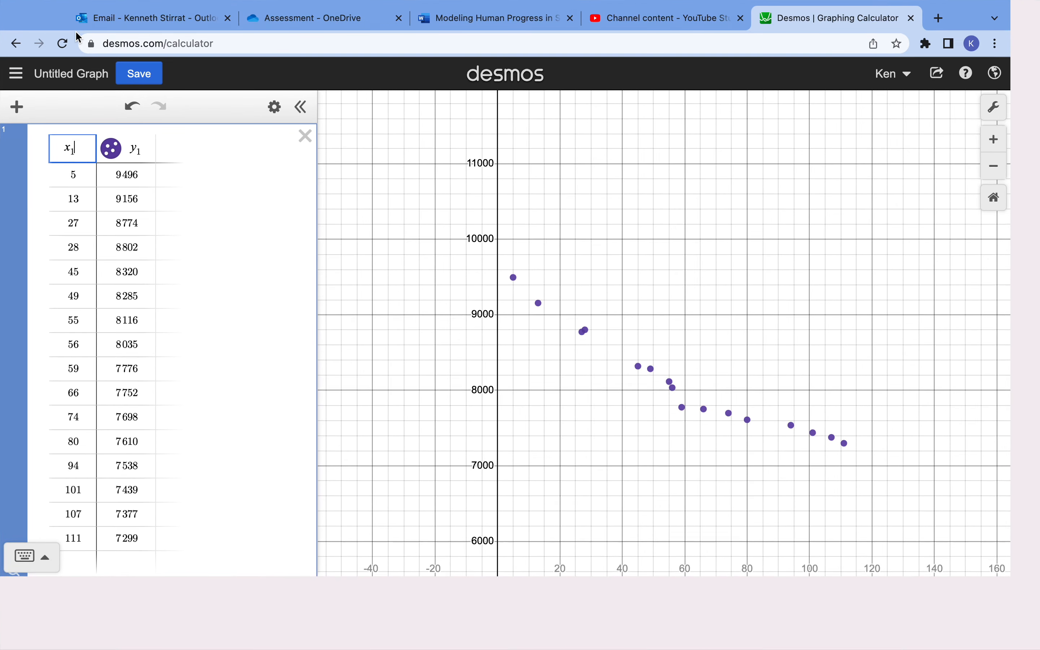
# Add a linear regression y1 ~ mx1 + c in a new expression line below the data table
pyautogui.click(76, 599)
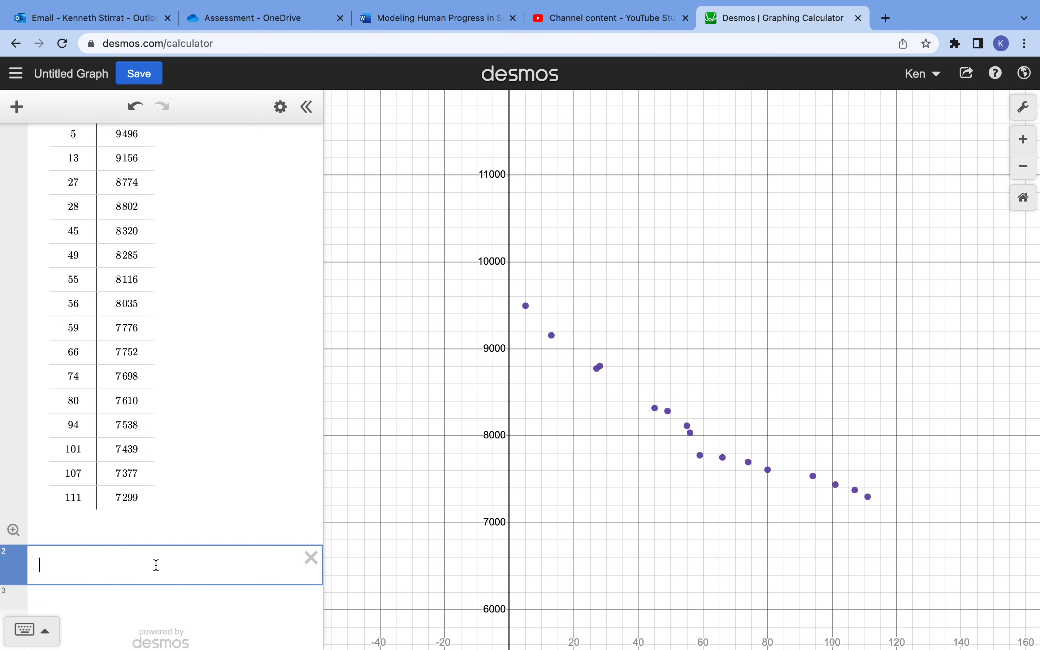
pyautogui.click(45, 630)
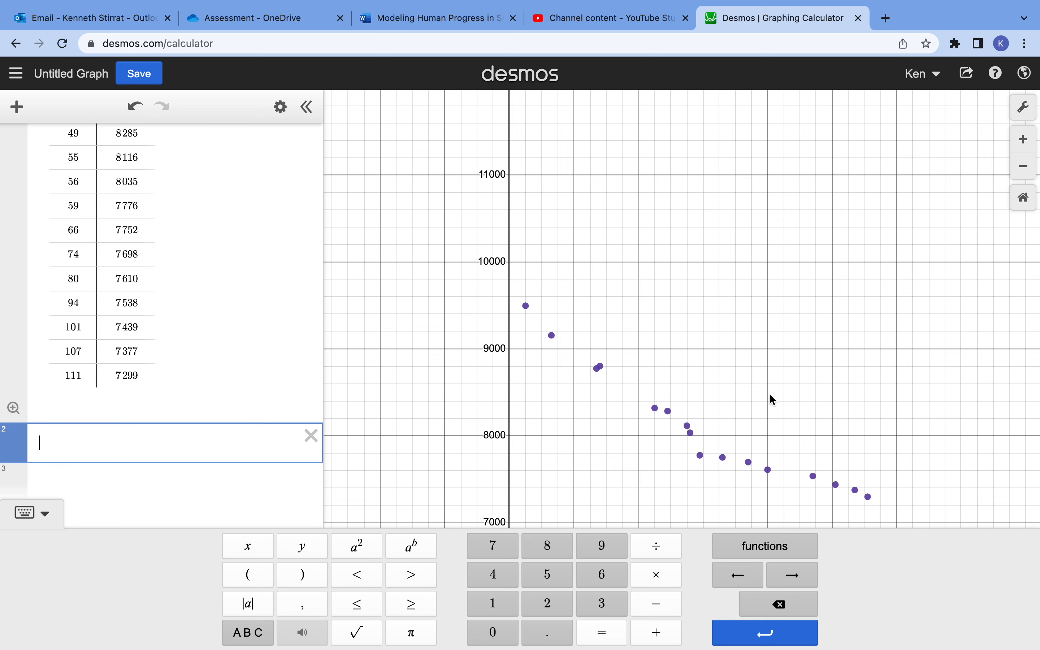
pyautogui.scroll(5, 172, 378)
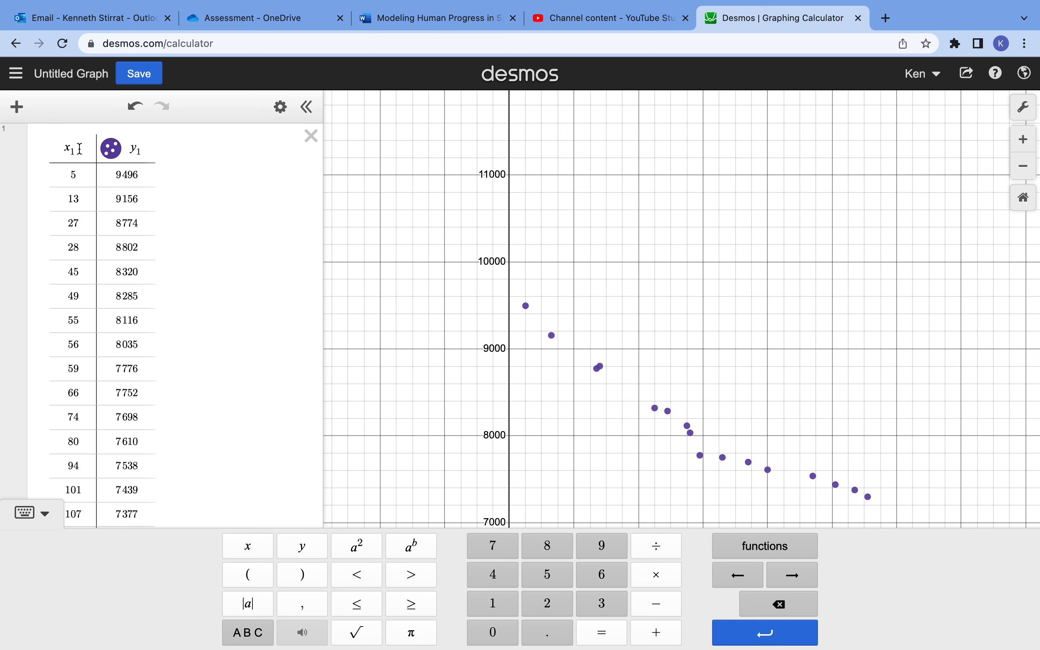
pyautogui.scroll(-4, 93, 215)
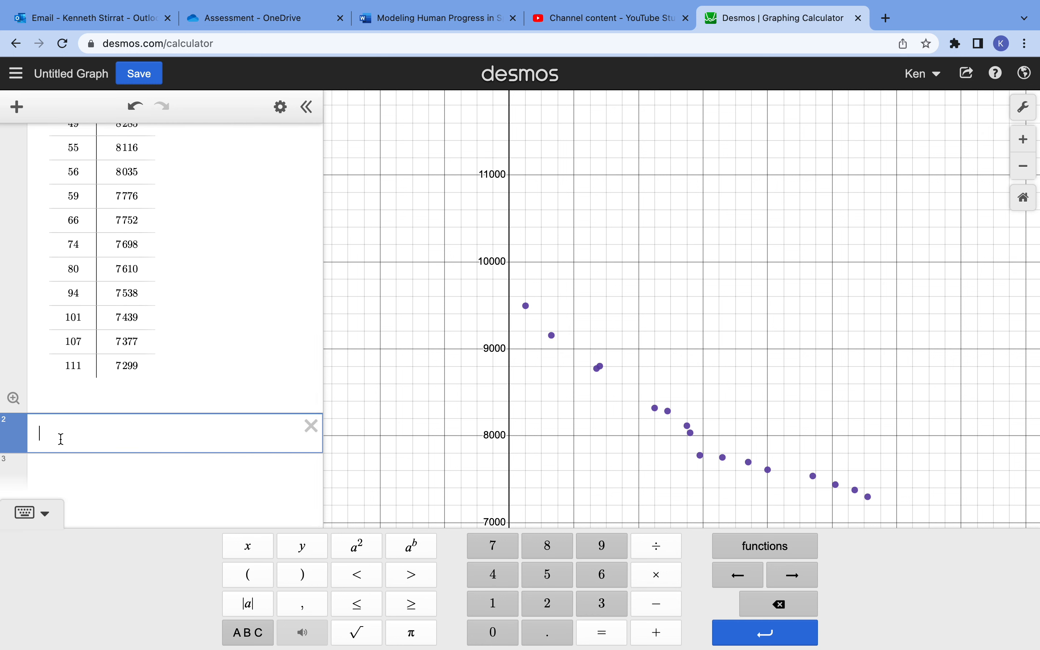
pyautogui.write('y1')
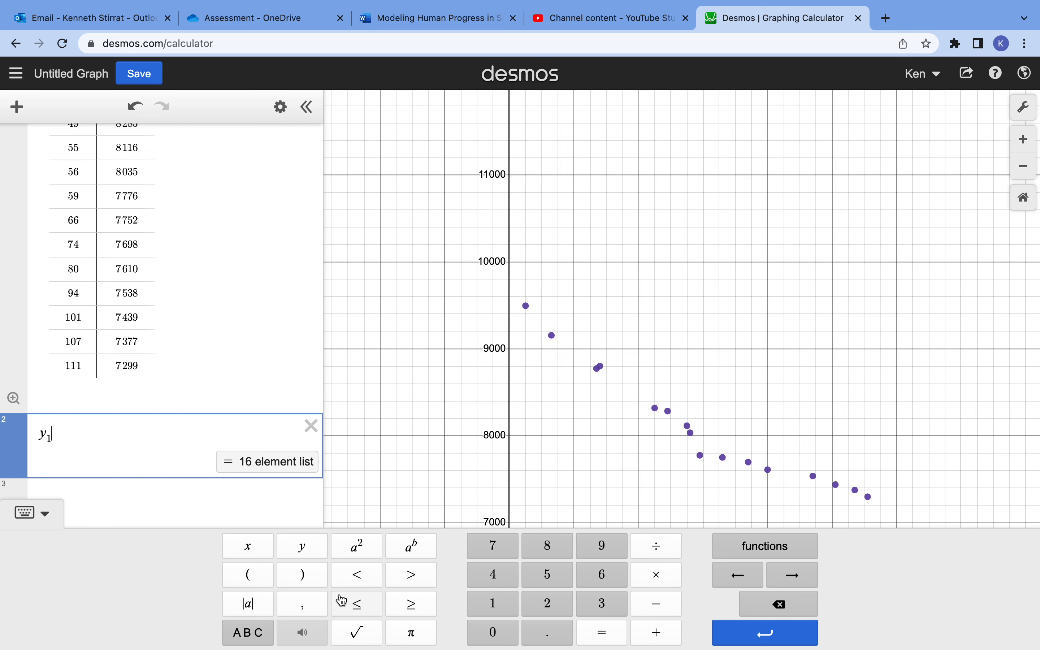
pyautogui.click(251, 636)
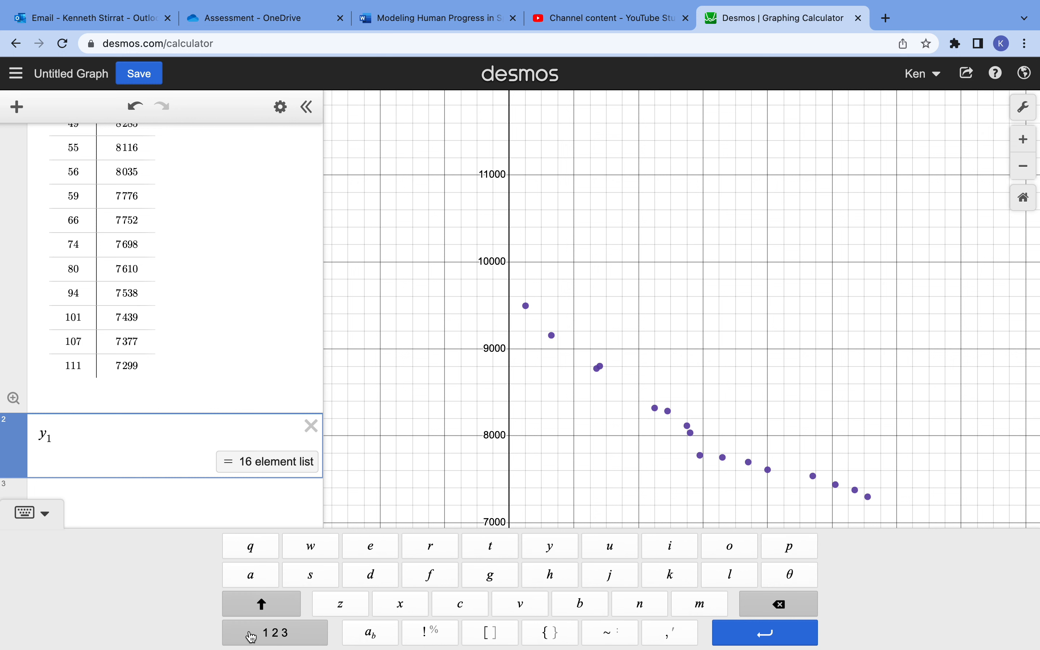
pyautogui.click(608, 639)
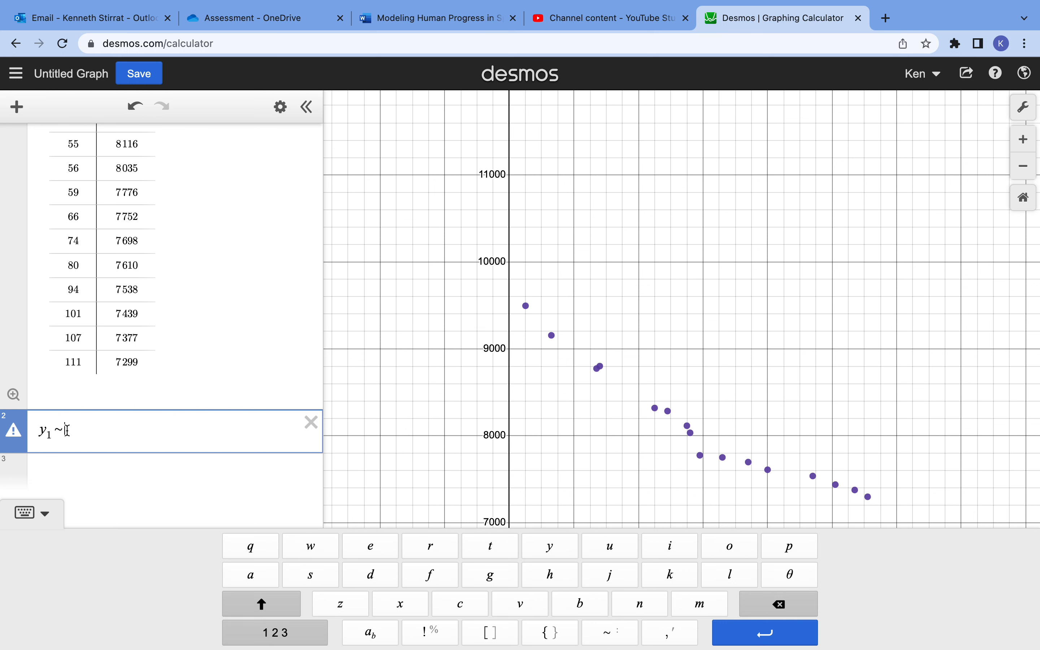
pyautogui.write('mx_1+c')
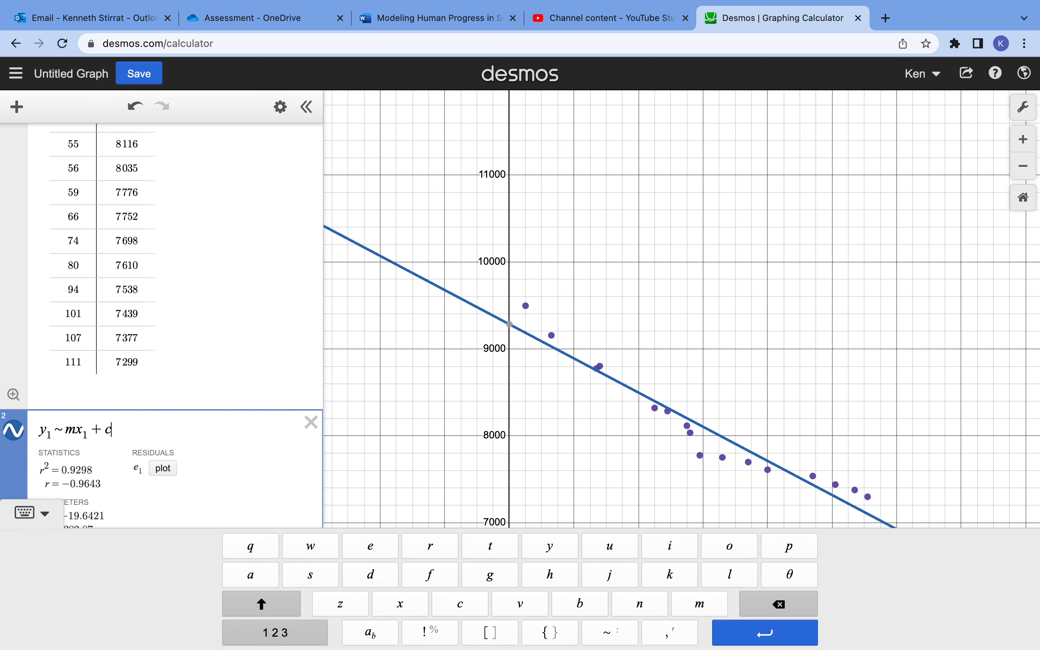
# Compare the regression line with the data points and show the coordinates of the point at x = 13
pyautogui.moveTo(585, 304); pyautogui.dragTo(590, 252)
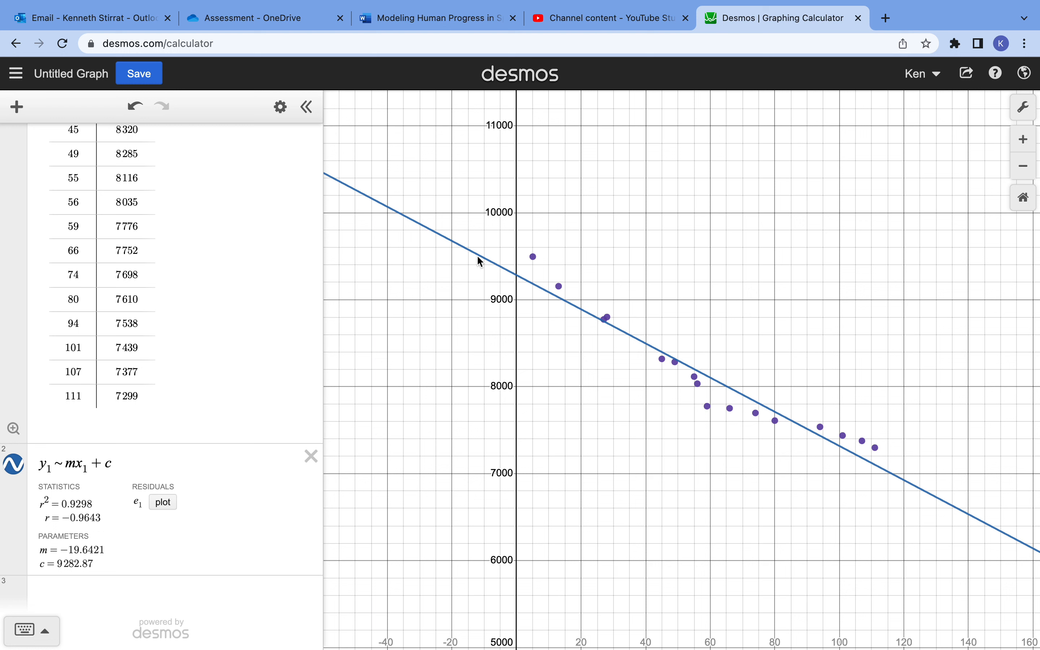
pyautogui.click(557, 296)
pyautogui.moveTo(558, 296); pyautogui.dragTo(559, 296)
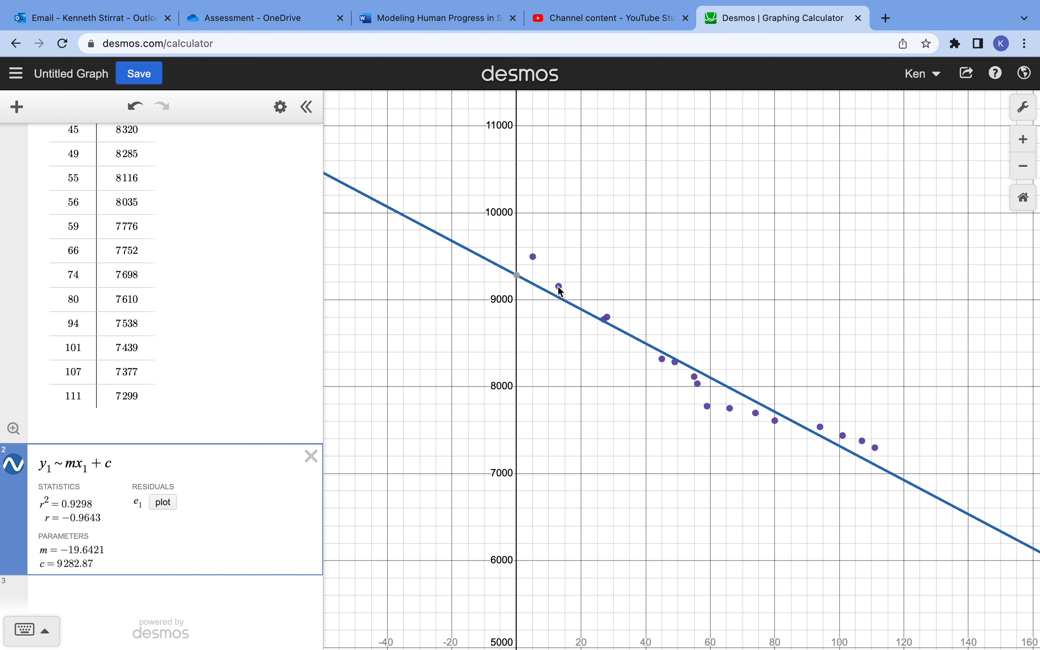
pyautogui.click(558, 287)
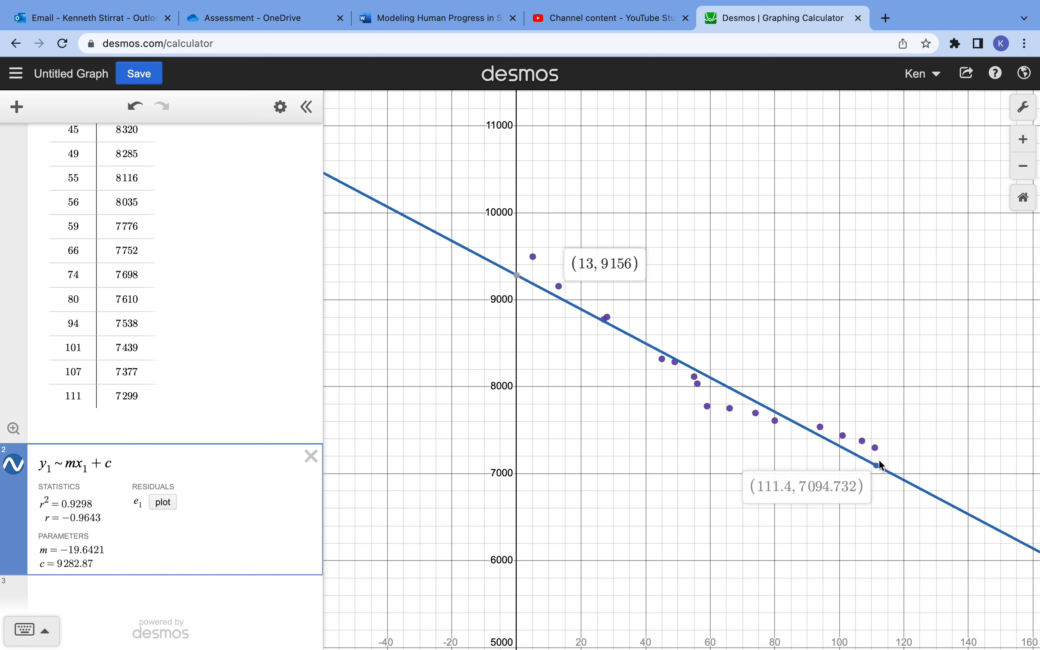
# Plot the linear regression's residuals as an e1 column in the data table
pyautogui.click(163, 502)
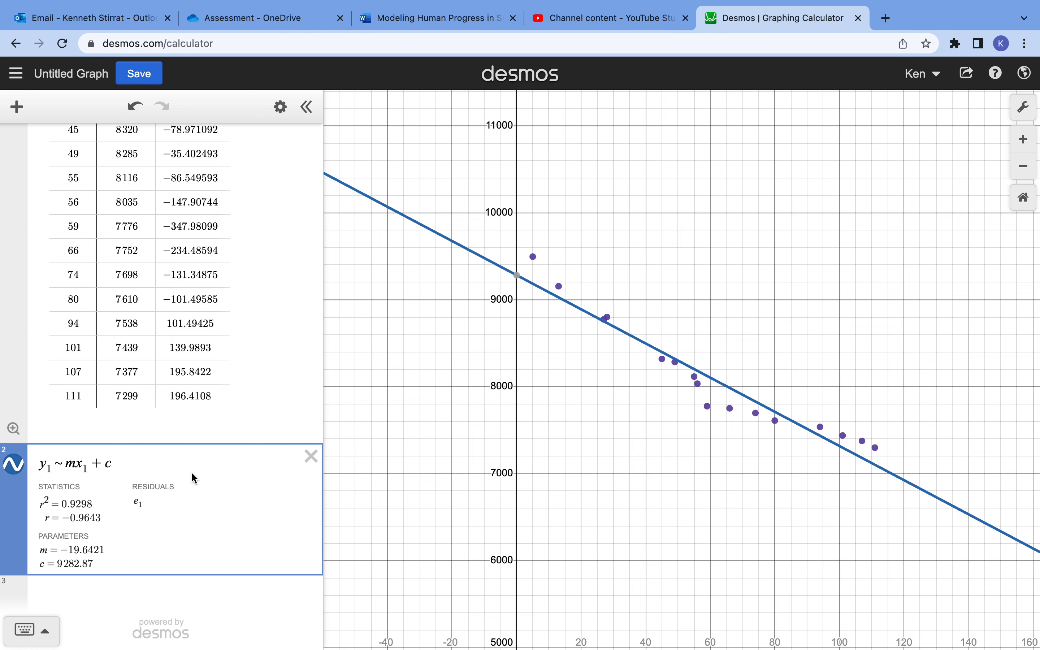
pyautogui.scroll(2, 313, 394)
pyautogui.scroll(3, 312, 394)
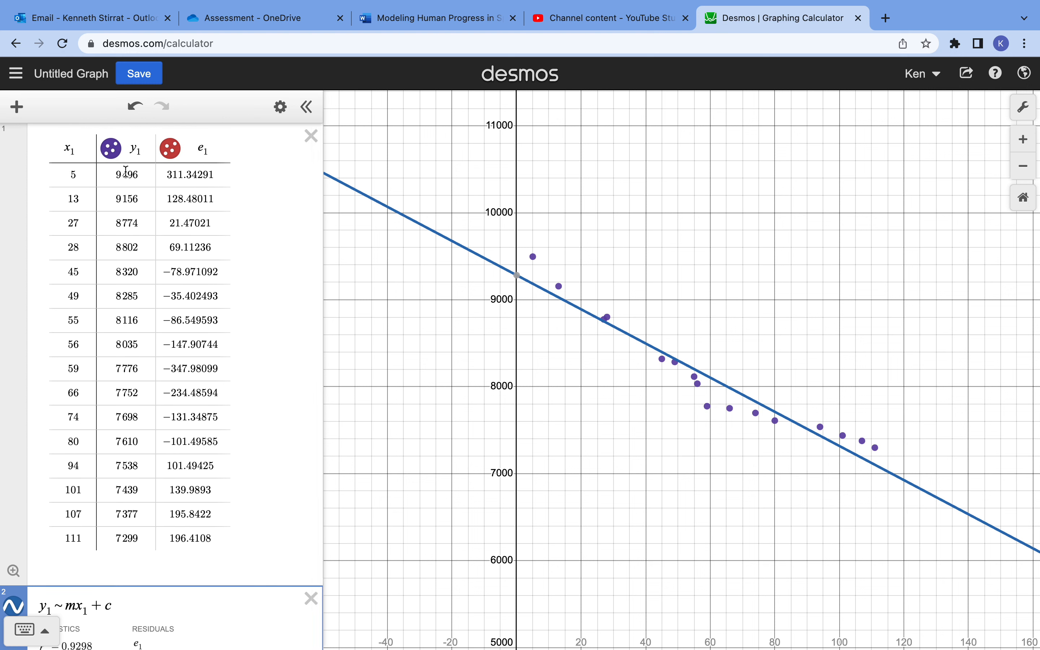
# Examine the y-value and the residual in the first data row, x = 5, against the regression line
pyautogui.moveTo(146, 174); pyautogui.dragTo(110, 175)
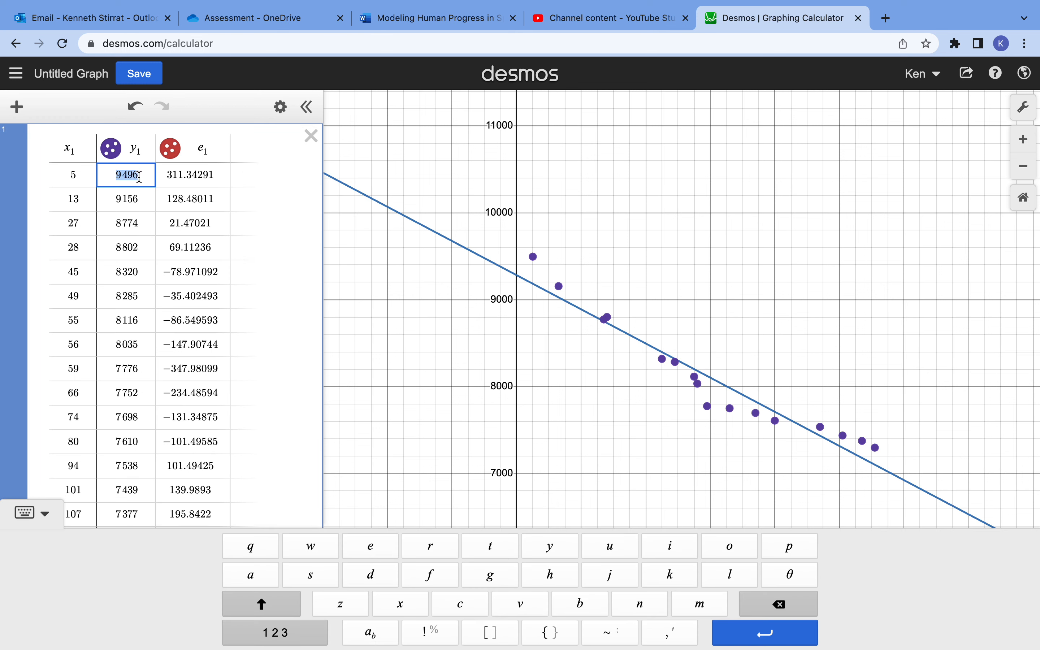
pyautogui.click(534, 284)
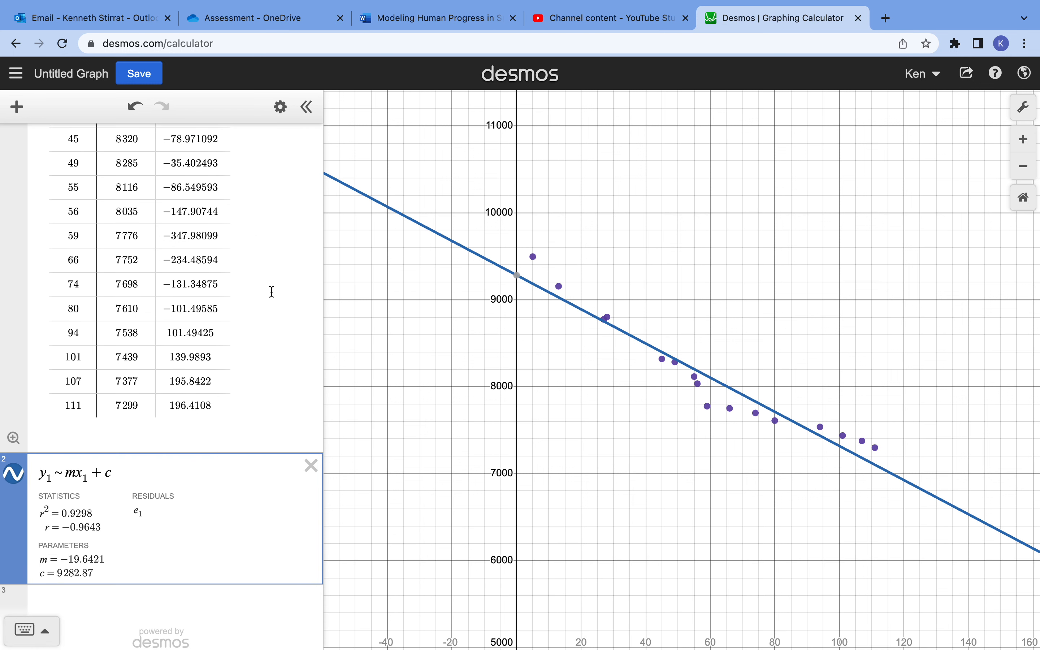
pyautogui.scroll(3, 271, 293)
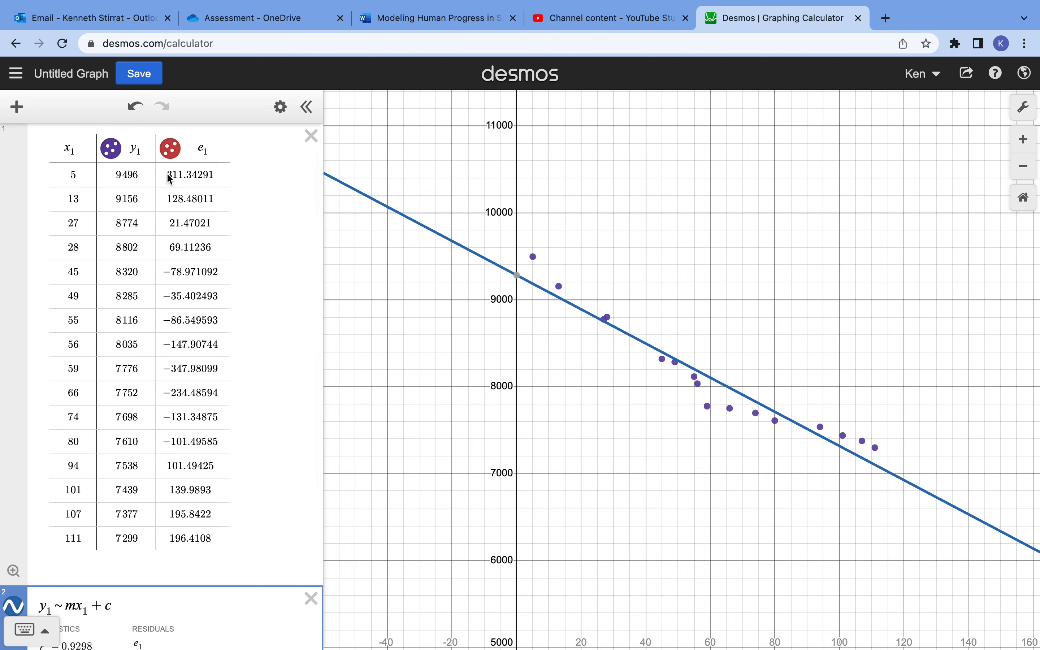
pyautogui.click(207, 179)
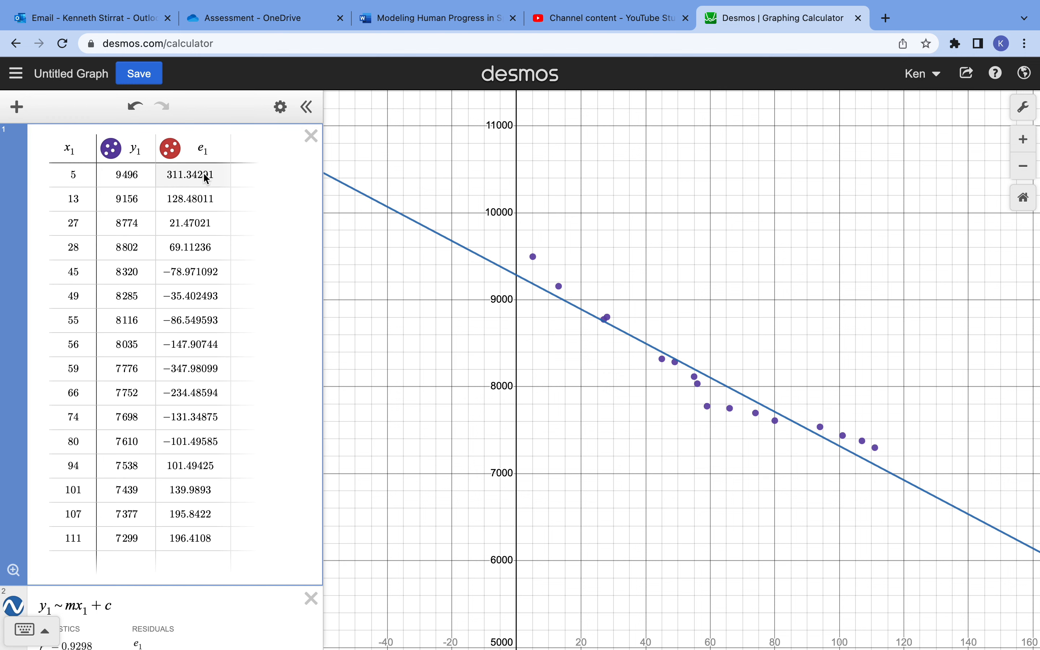